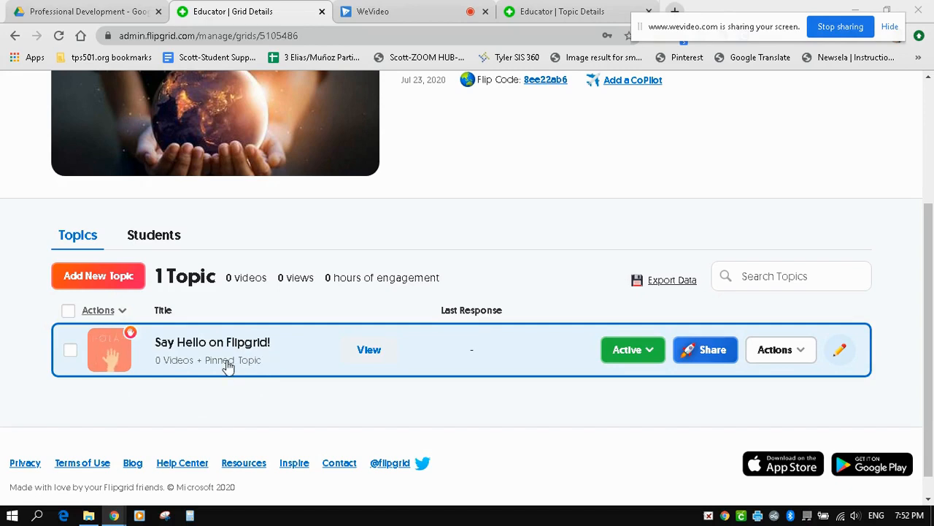
# Permanently delete the "Say Hello on Flipgrid!" topic and its videos from the grid.
pyautogui.click(72, 351)
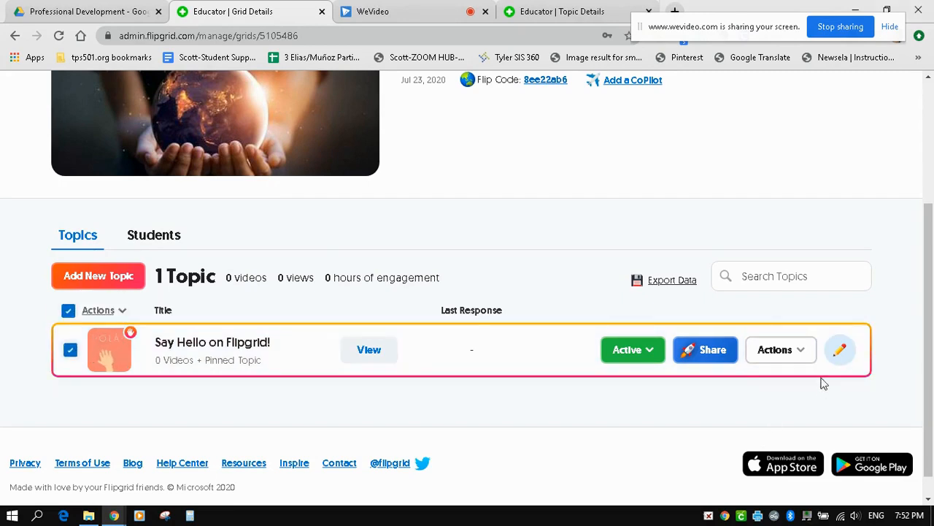
pyautogui.click(807, 359)
pyautogui.scroll(-2, 784, 405)
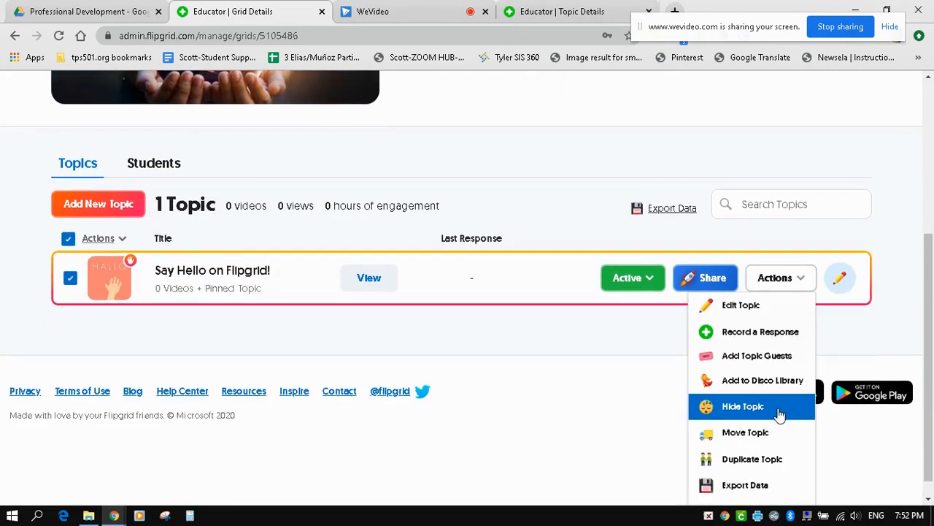
pyautogui.click(746, 490)
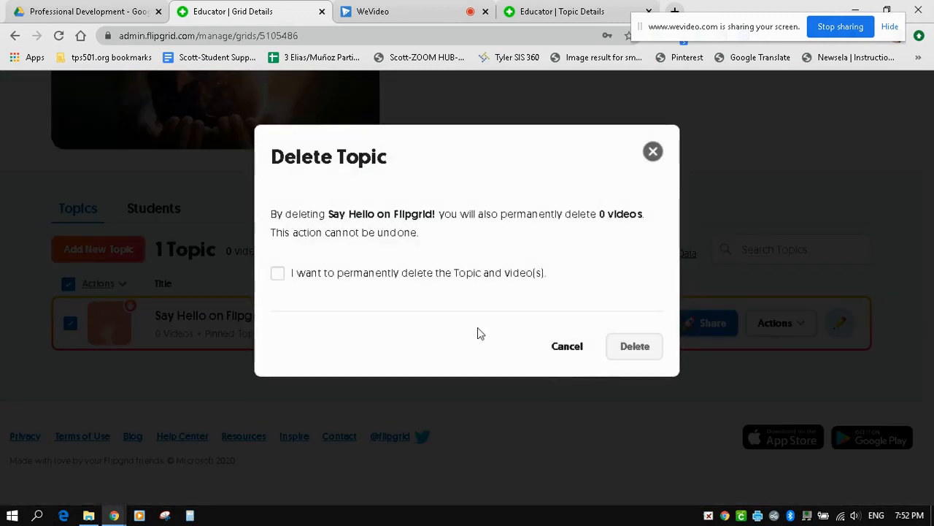
pyautogui.click(278, 276)
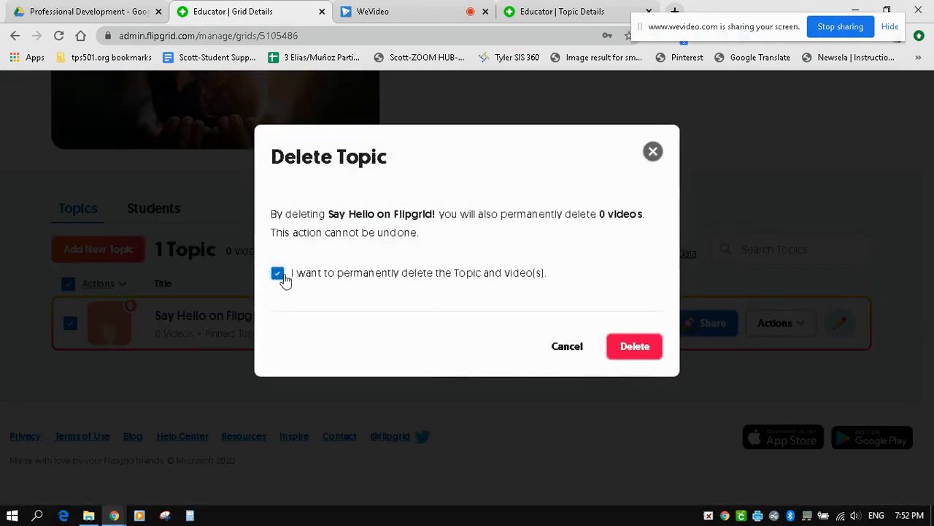
pyautogui.click(636, 349)
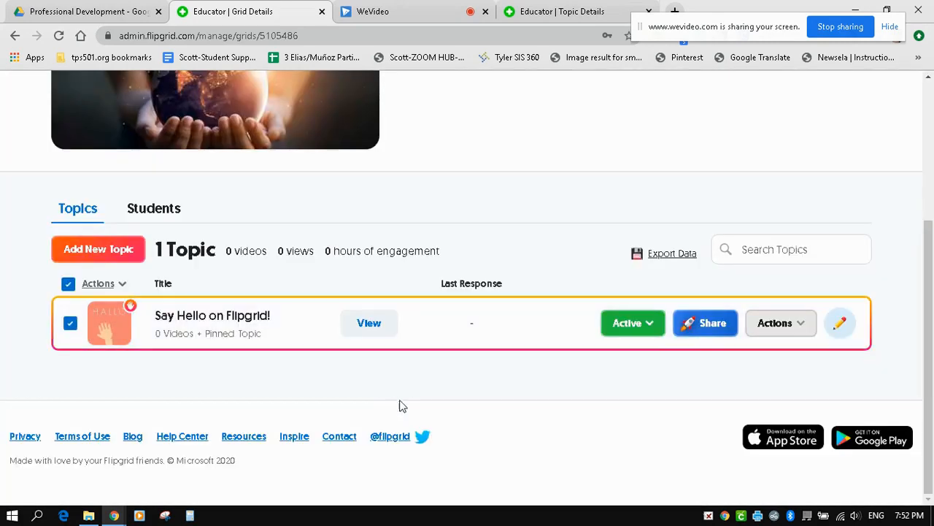
pyautogui.scroll(-2, 396, 394)
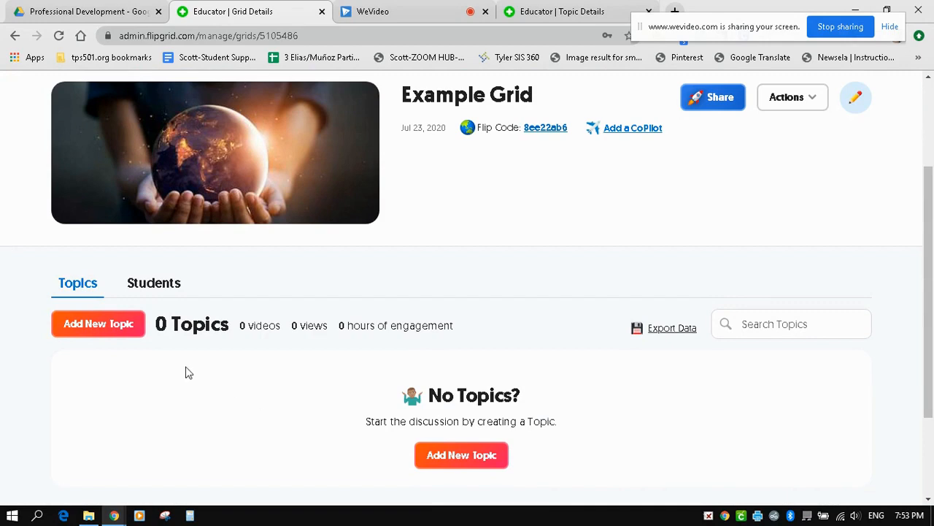
# Start a new topic titled "Main Idea" and begin its prompt with "Read the text ___________. Answer the questions:".
pyautogui.click(90, 330)
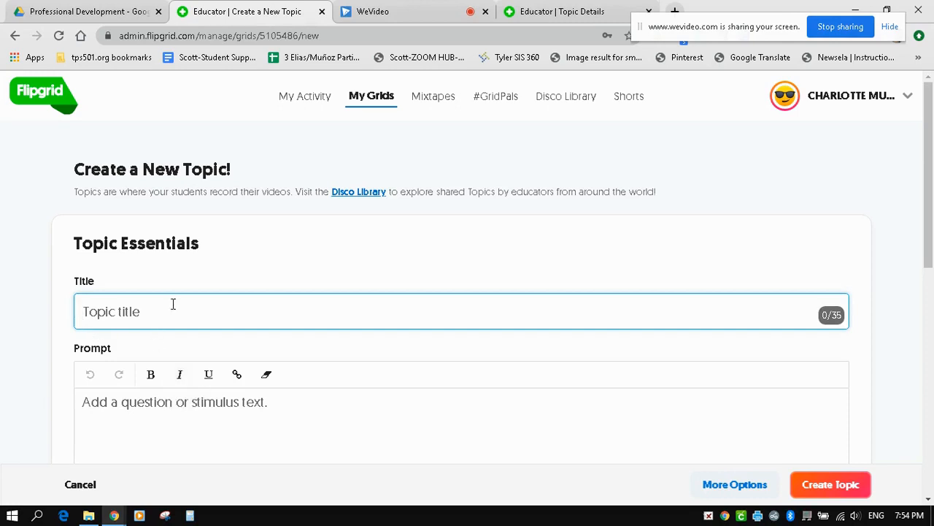
pyautogui.write('Main Idea')
pyautogui.click(167, 401)
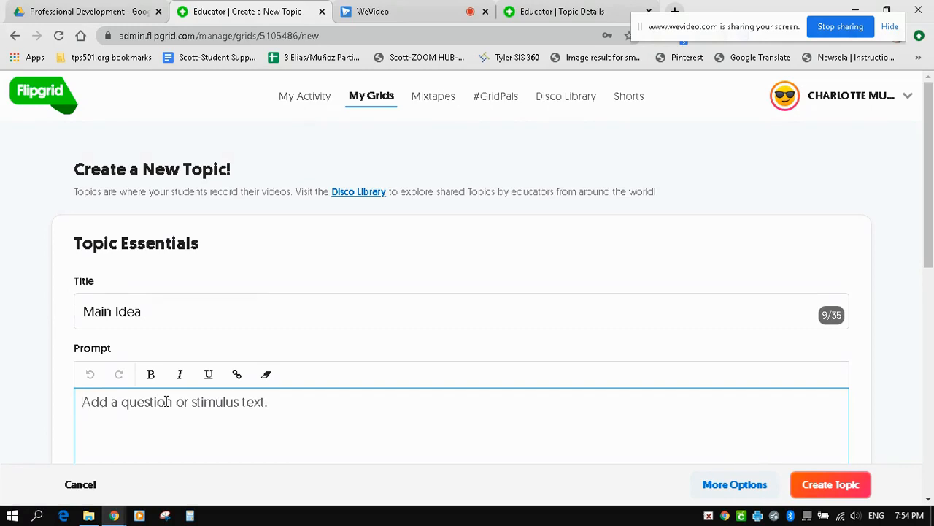
pyautogui.scroll(-1, 167, 401)
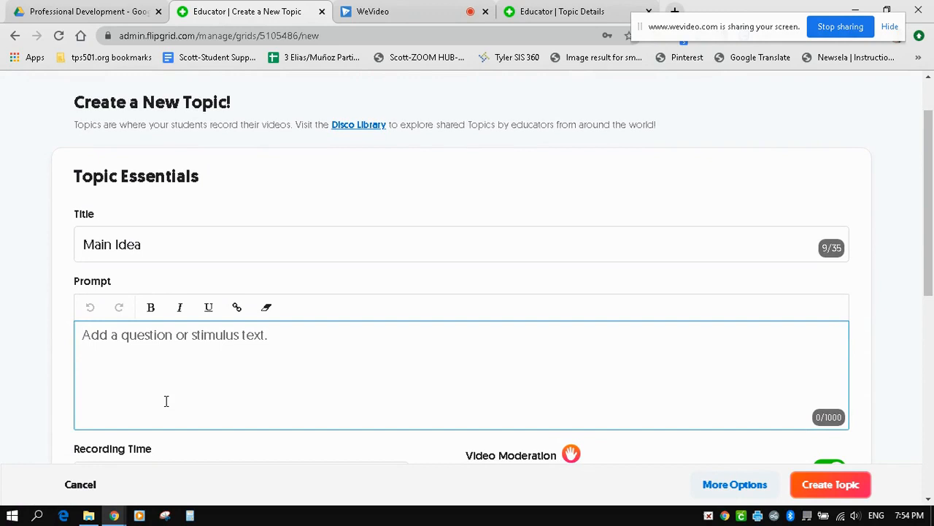
pyautogui.write('Read the te')
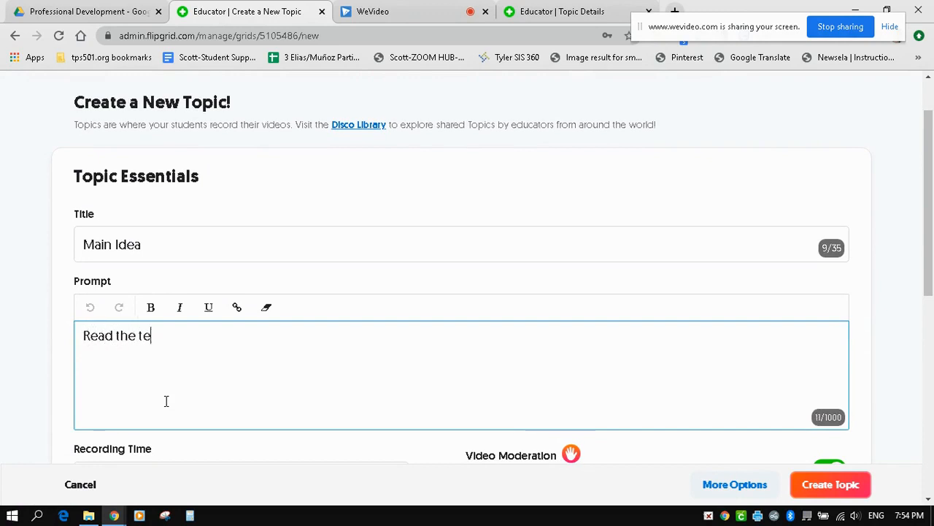
pyautogui.write('xt L')
pyautogui.press('BackSpace')
pyautogui.press('BackSpace')
pyautogui.write('___________. Answer')
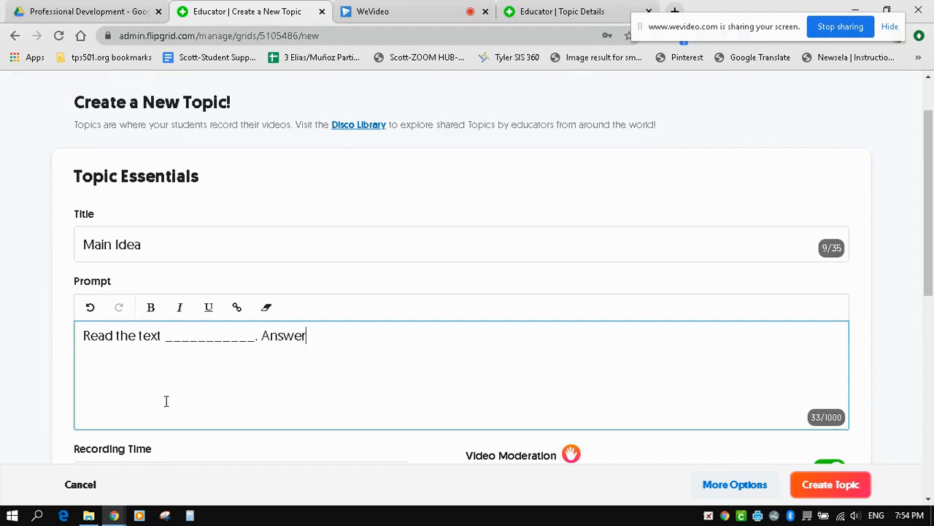
pyautogui.write(' the questio')
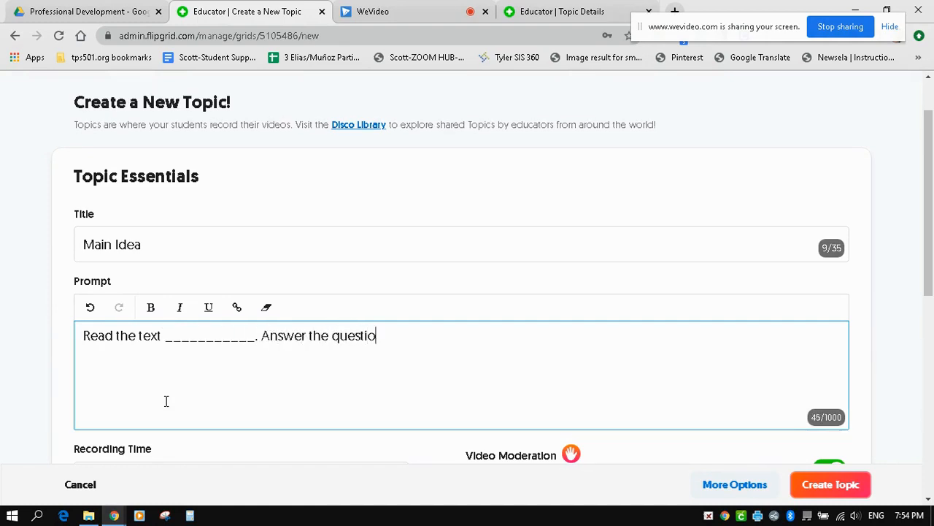
pyautogui.write('ns:')
# Add two numbered lines to the prompt: "1. What was the main idea?" and "2. Support that with three details.".
pyautogui.press('Return')
pyautogui.write('1. W')
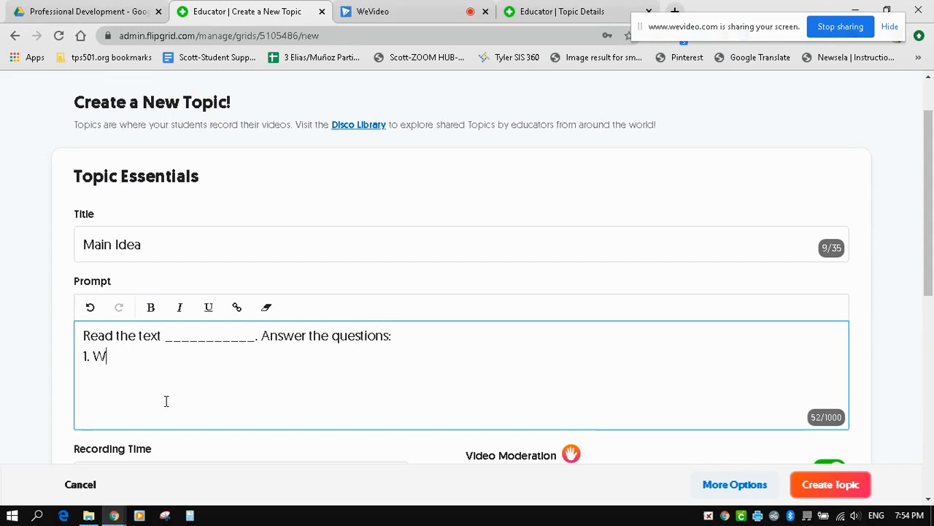
pyautogui.write('hat was m')
pyautogui.press('BackSpace')
pyautogui.write('the main idea?')
pyautogui.press('Return')
pyautogui.write('2. W')
pyautogui.press('BackSpace')
pyautogui.write('Support that with three details.')
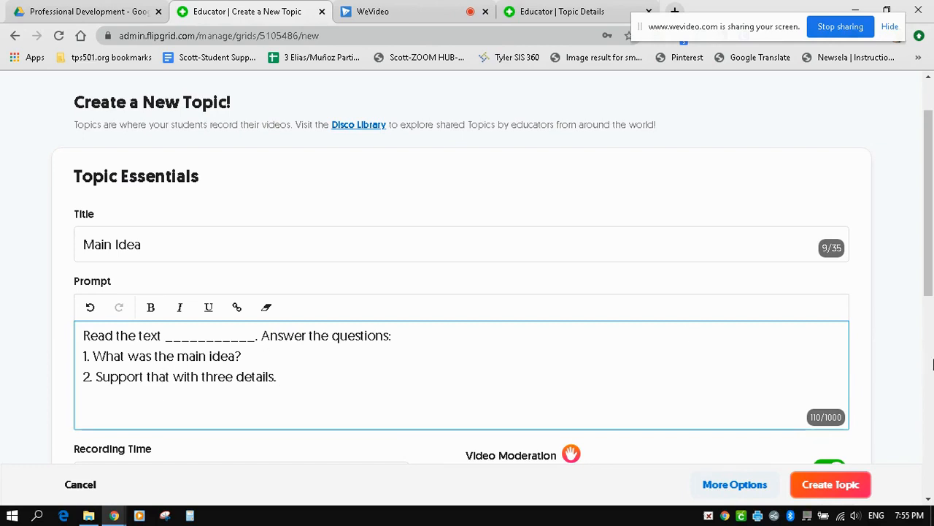
# Look through the available recording time lengths for the topic without choosing a different one.
pyautogui.scroll(-2, 930, 332)
pyautogui.scroll(-2, 930, 332)
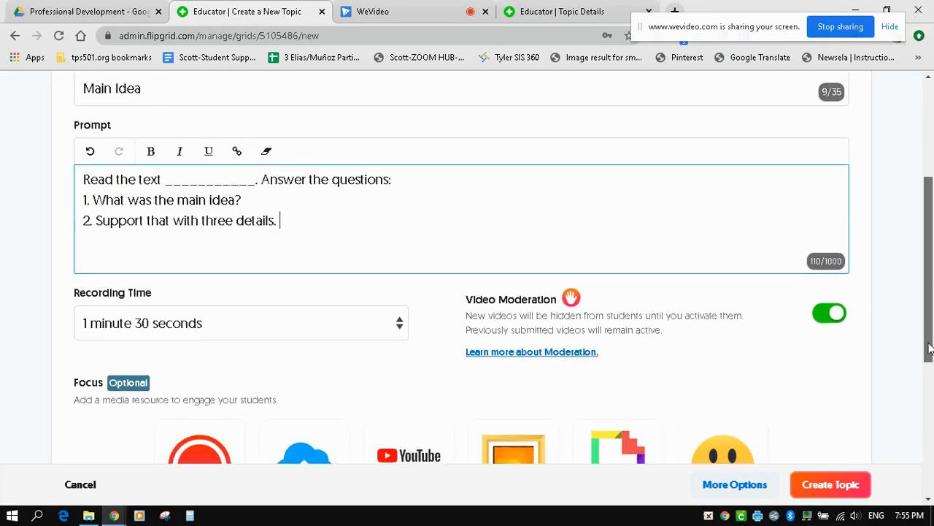
pyautogui.click(387, 233)
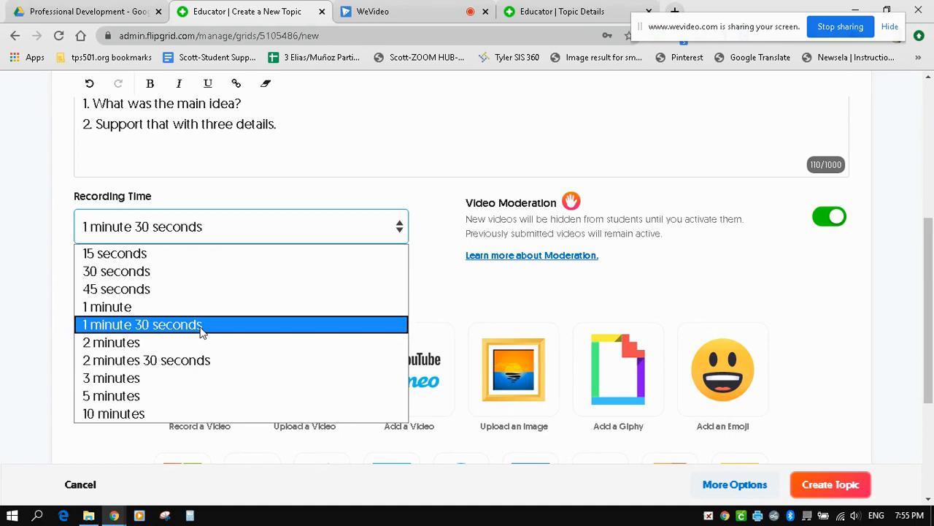
pyautogui.click(446, 316)
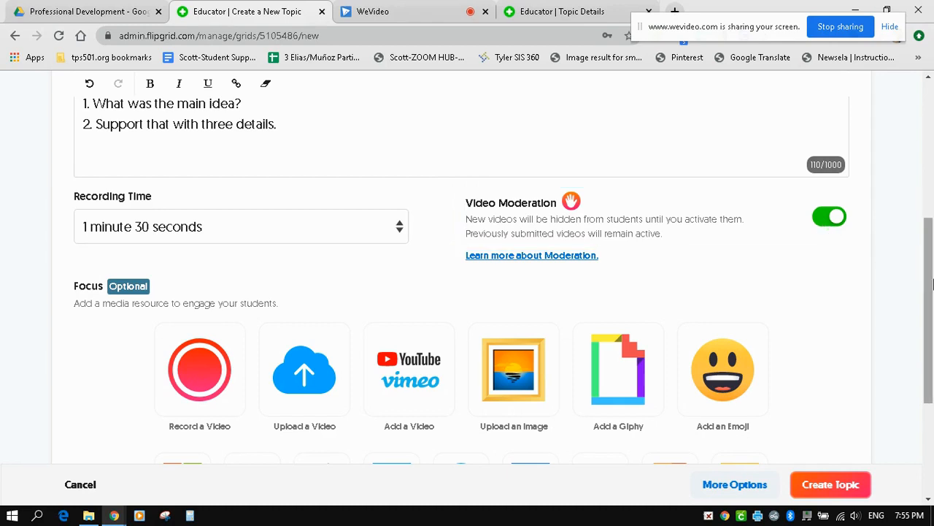
# Choose a Giphy as the topic's Focus media and search for "wolf".
pyautogui.moveTo(929, 284); pyautogui.dragTo(929, 327)
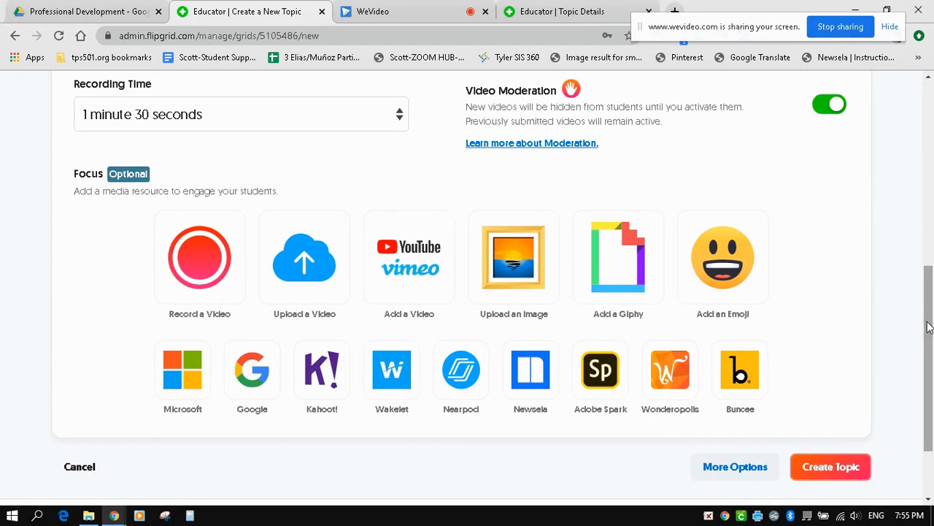
pyautogui.scroll(-2, 912, 373)
pyautogui.scroll(1, 914, 373)
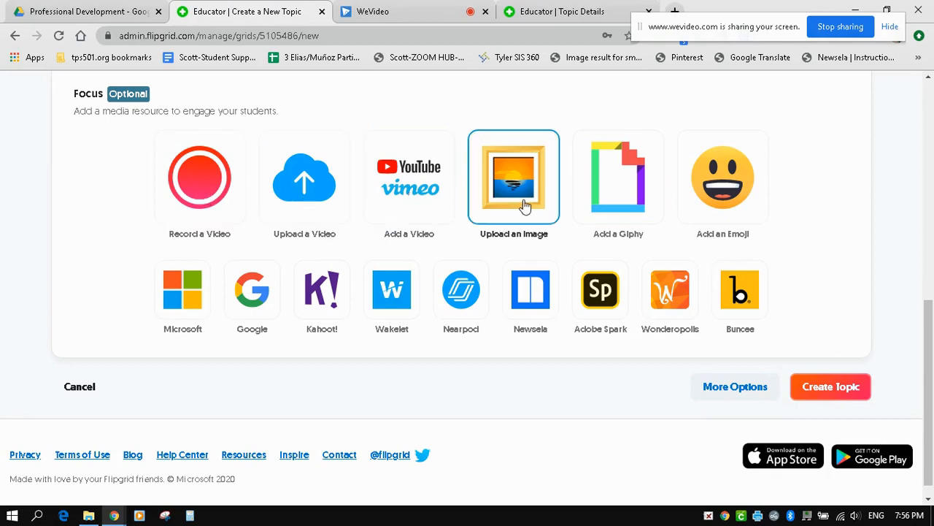
pyautogui.click(638, 203)
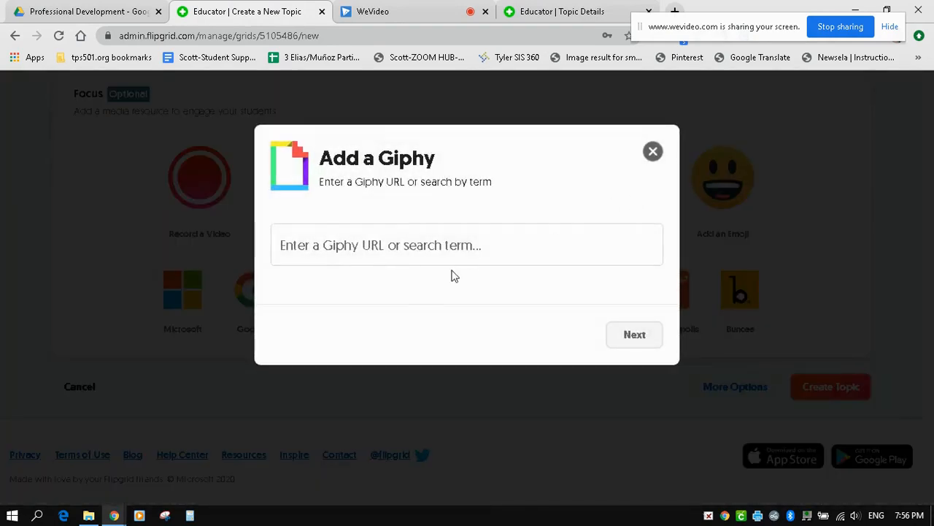
pyautogui.click(450, 252)
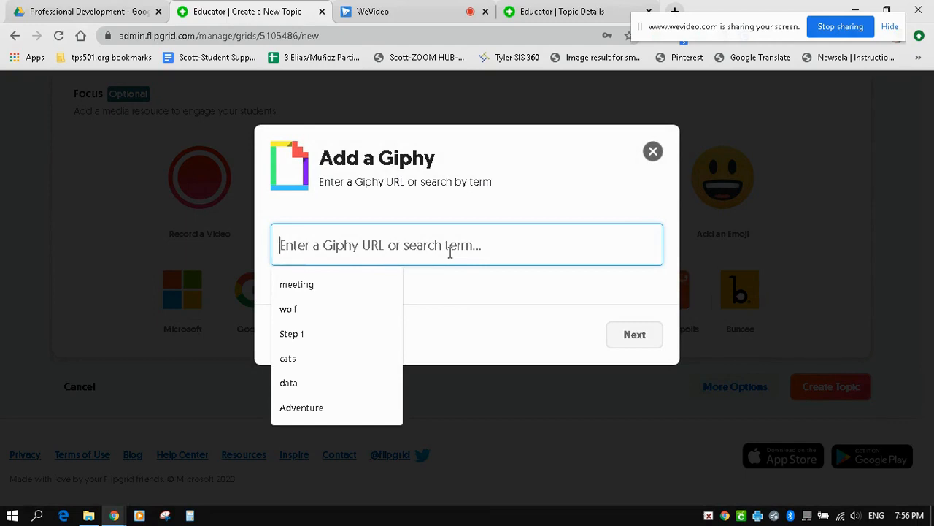
pyautogui.write('wolf')
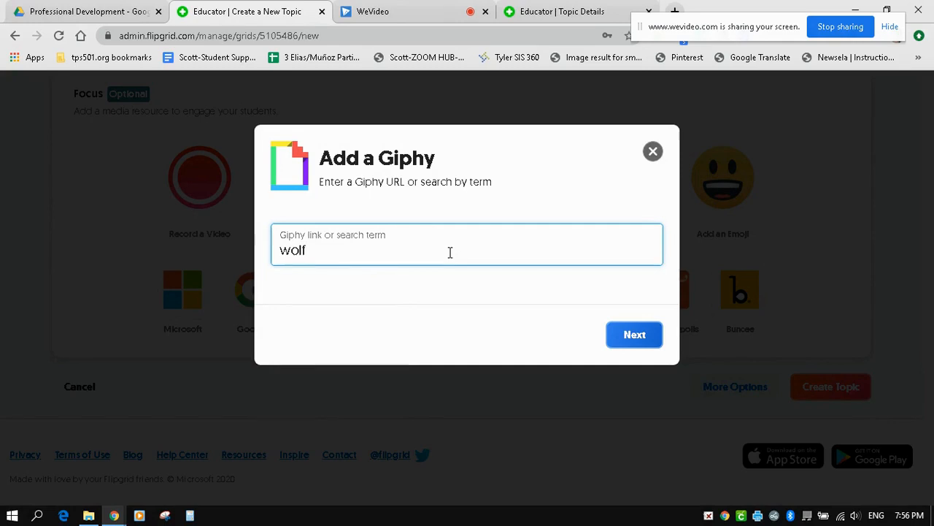
pyautogui.click(635, 334)
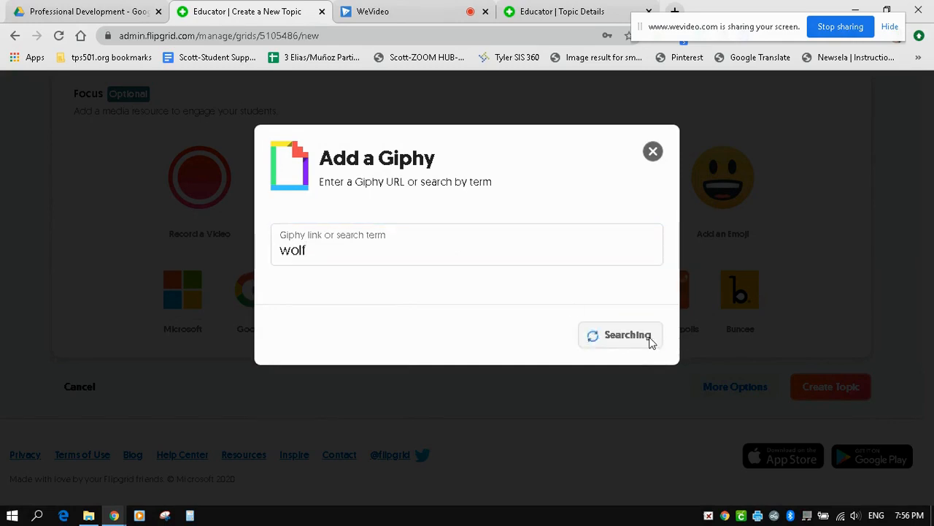
# Browse the wolf GIFs and set the close-up of the grey-brown wolf's face as the topic's Focus.
pyautogui.scroll(-2, 651, 343)
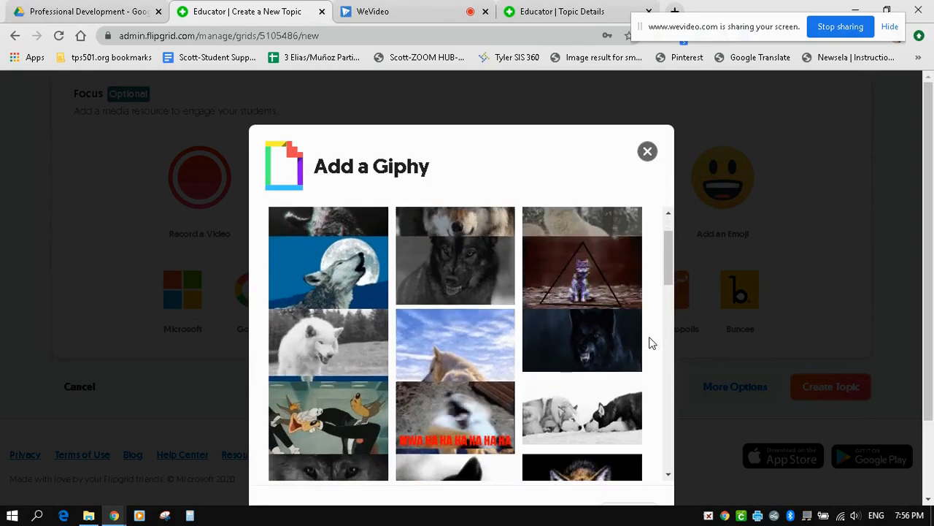
pyautogui.scroll(2, 517, 337)
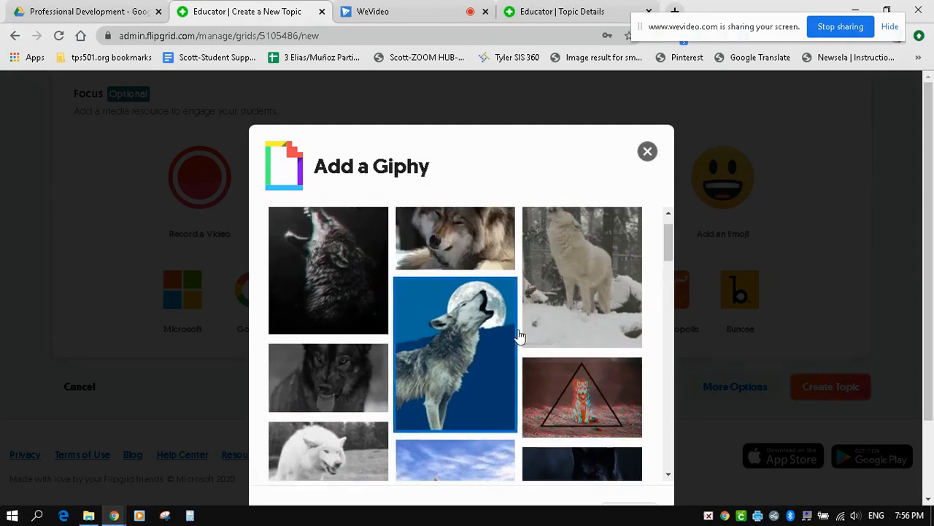
pyautogui.scroll(-3, 504, 292)
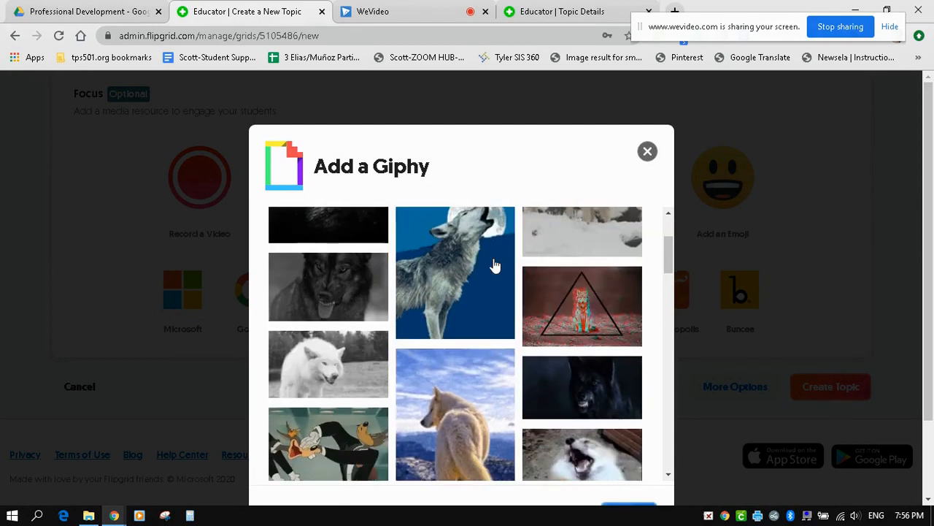
pyautogui.scroll(-1, 659, 472)
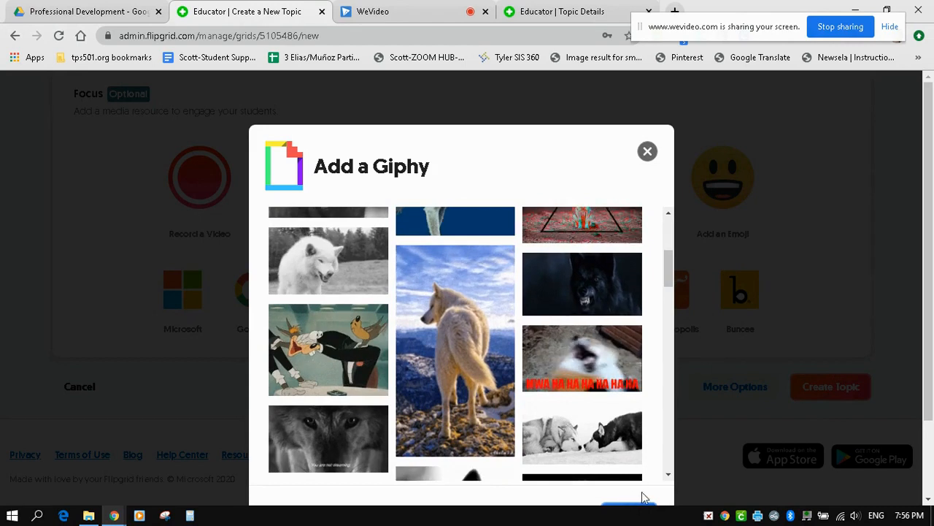
pyautogui.scroll(-2, 923, 412)
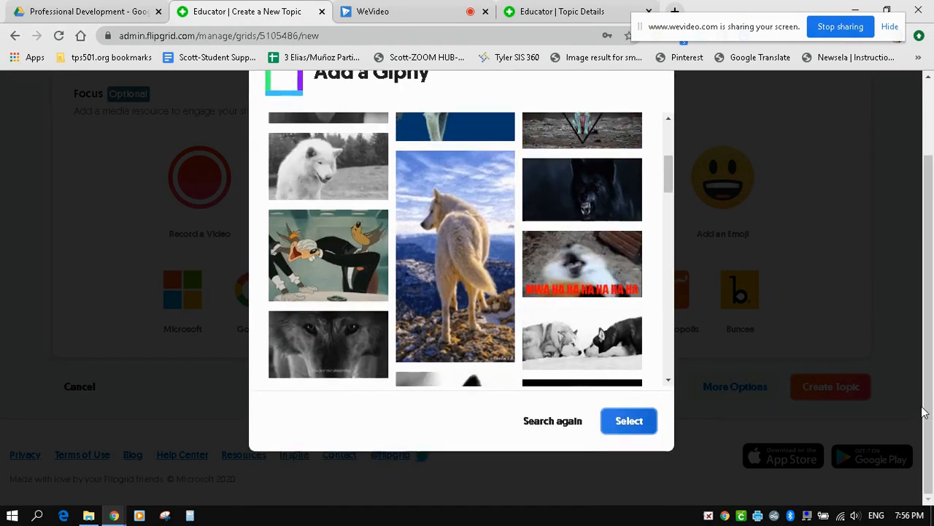
pyautogui.click(634, 416)
pyautogui.scroll(-1, 635, 429)
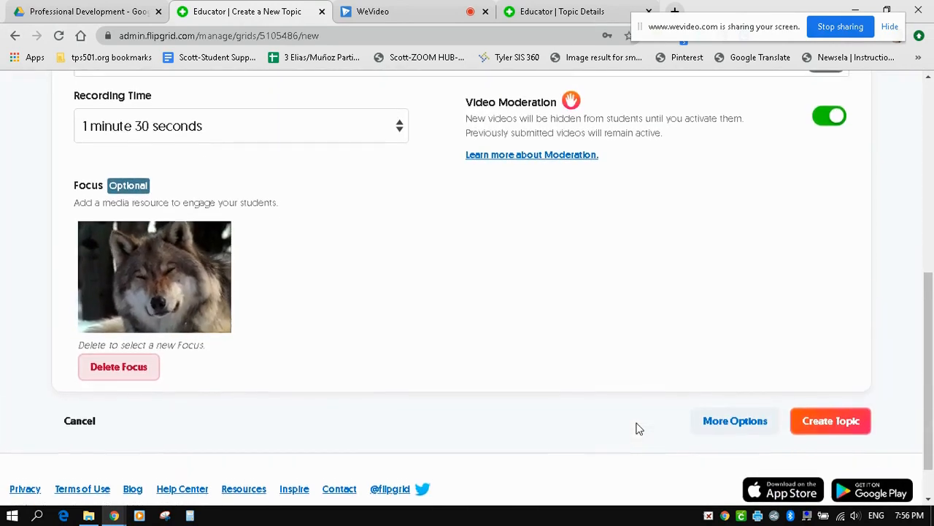
# Create the Main Idea topic and finish the sharing dialog after highlighting the topic link.
pyautogui.click(834, 424)
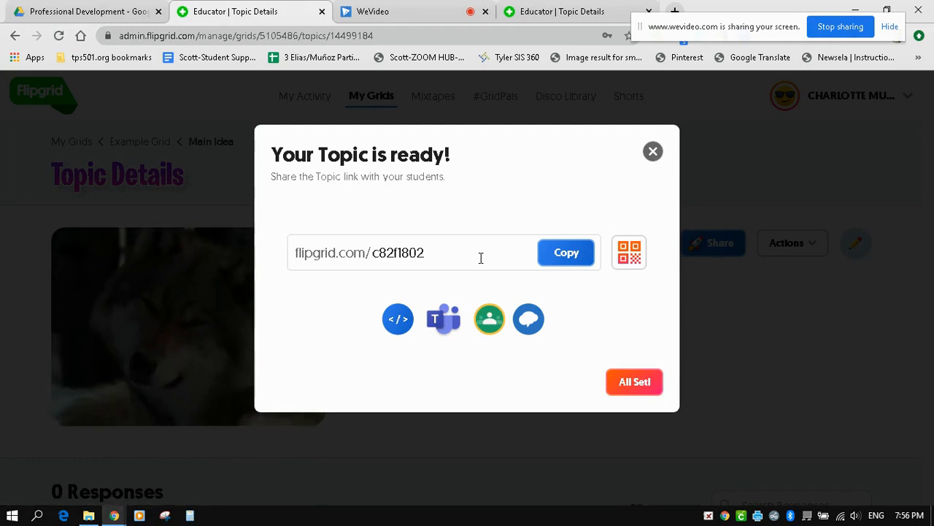
pyautogui.click(480, 259)
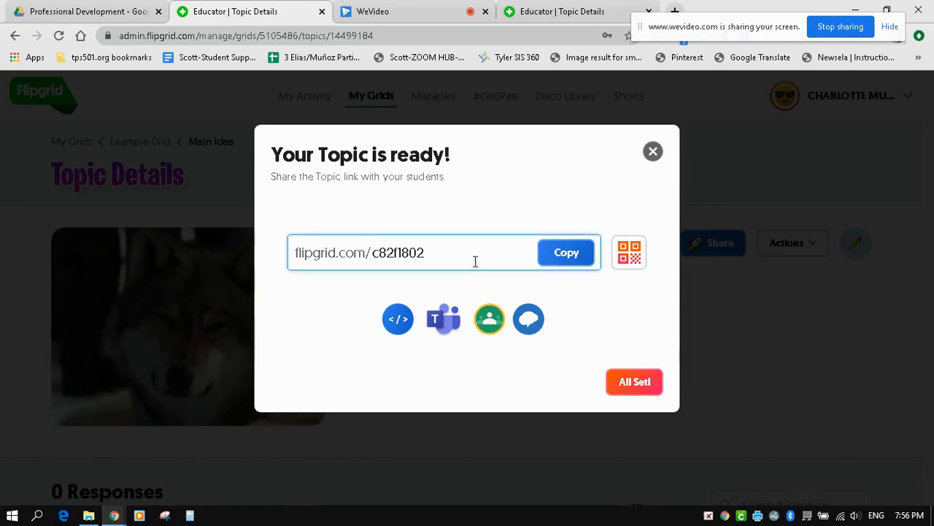
pyautogui.moveTo(463, 260); pyautogui.dragTo(298, 244)
pyautogui.click(454, 256)
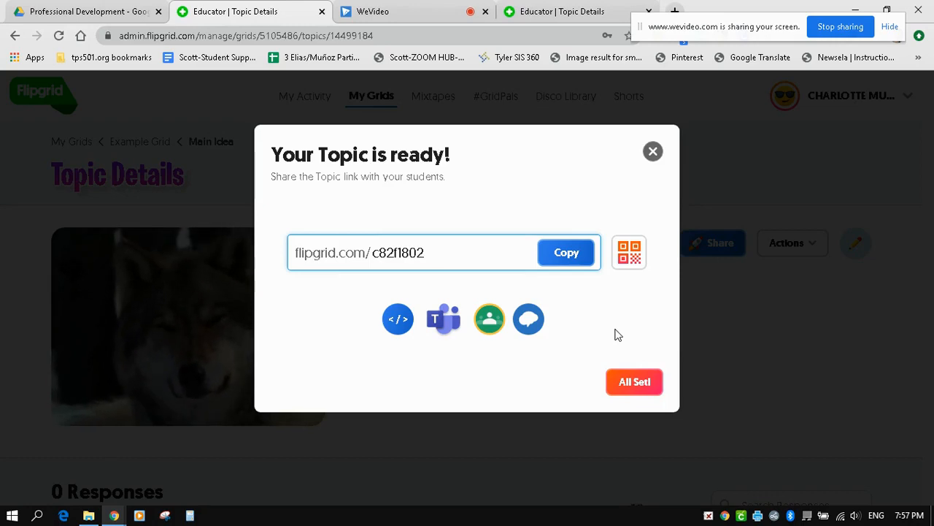
pyautogui.click(634, 381)
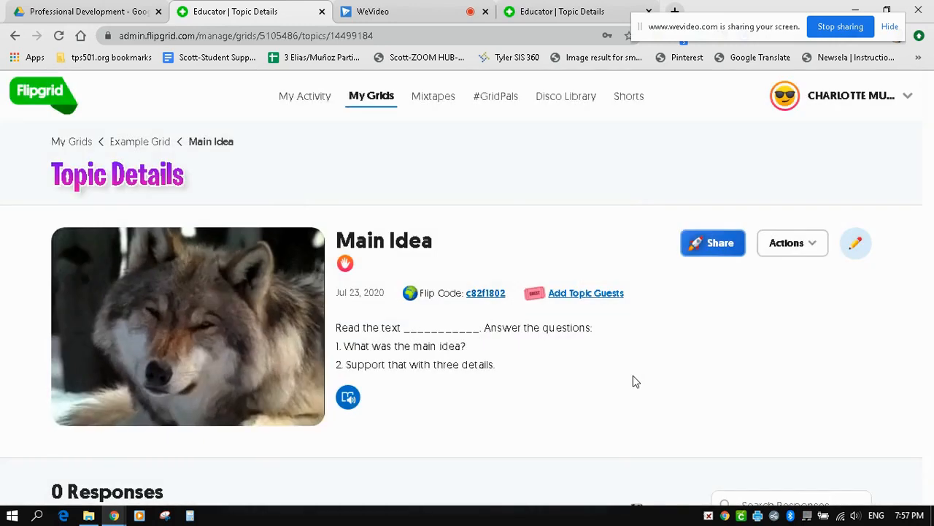
# Review the Main Idea topic's details page, from its image and prompt down to the responses area.
pyautogui.scroll(-2, 640, 373)
pyautogui.scroll(2, 643, 373)
pyautogui.scroll(-1, 643, 373)
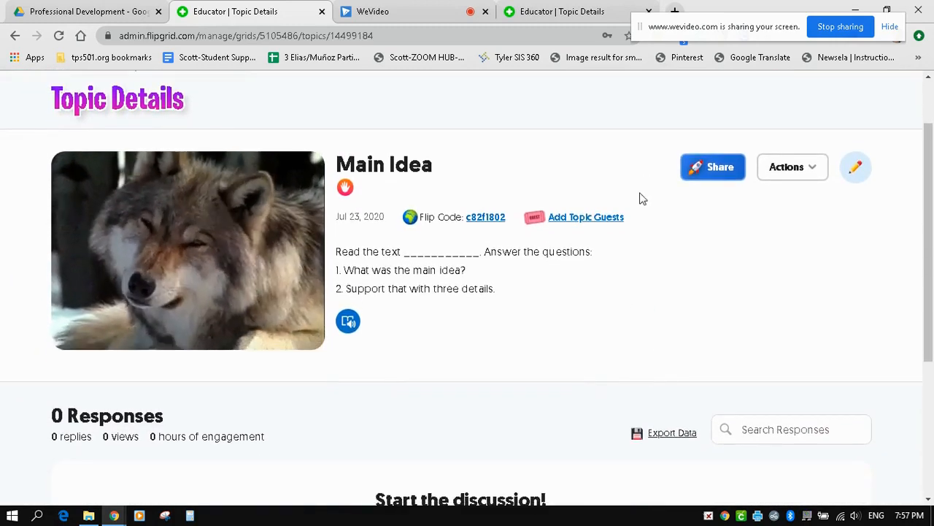
pyautogui.scroll(-2, 639, 372)
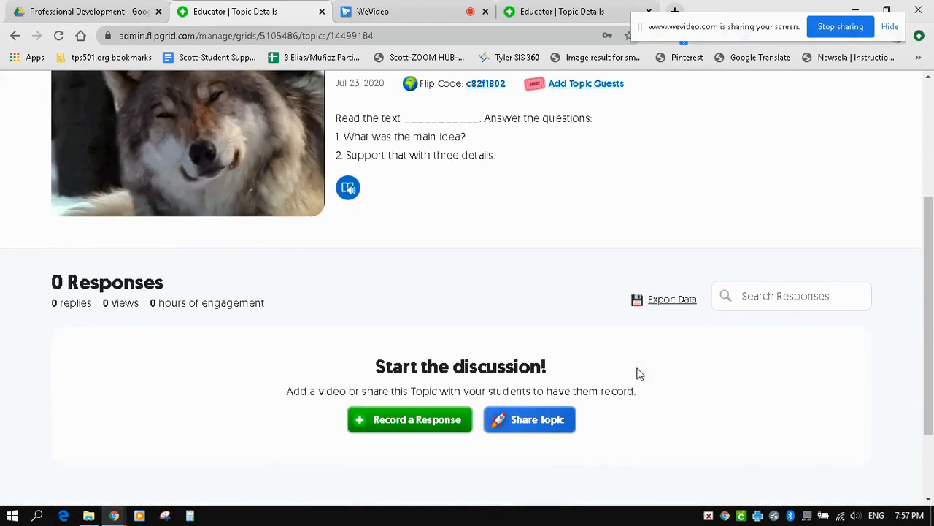
pyautogui.scroll(2, 405, 430)
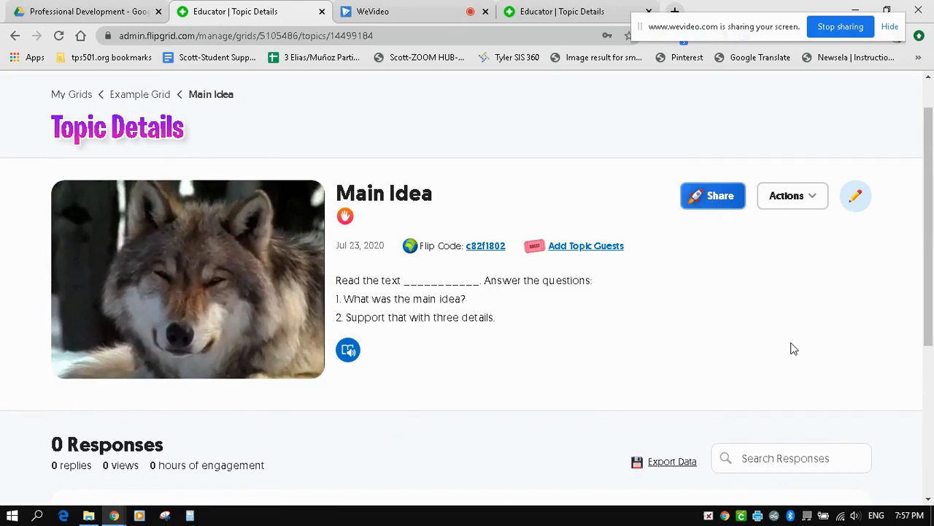
pyautogui.scroll(-2, 794, 349)
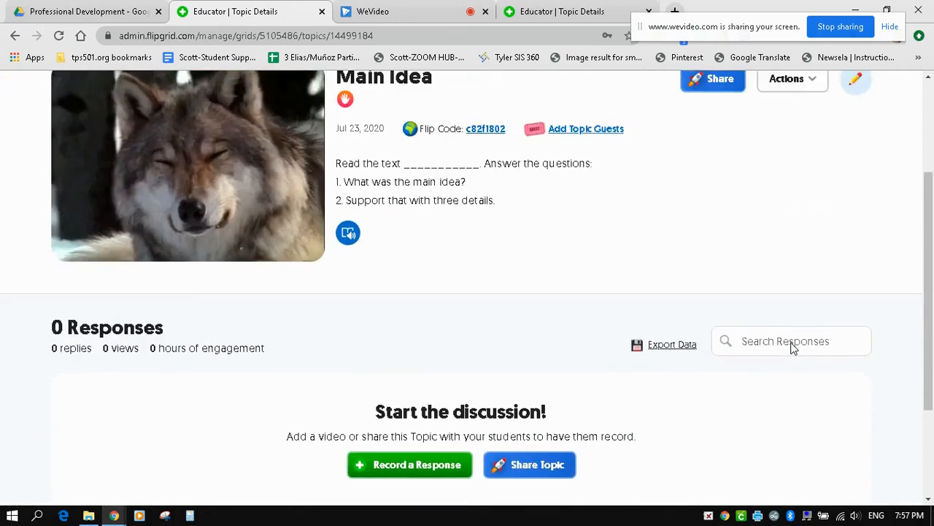